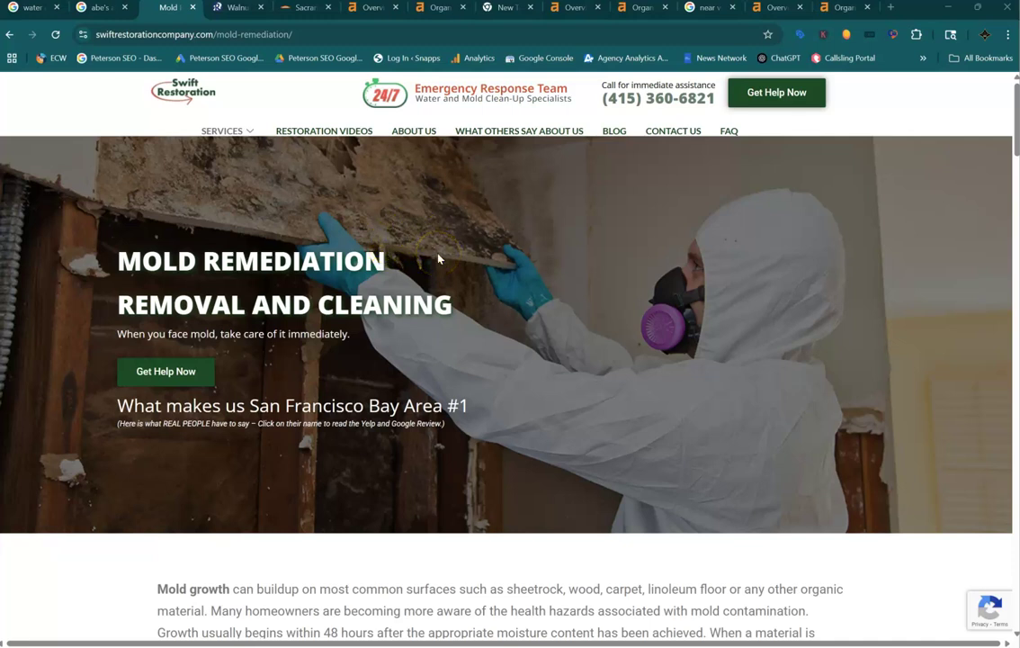
Examine the Google results for "water damage restoration walnut creek ca", from the ads through the local businesses to the organic listings.
left_click(16, 11)
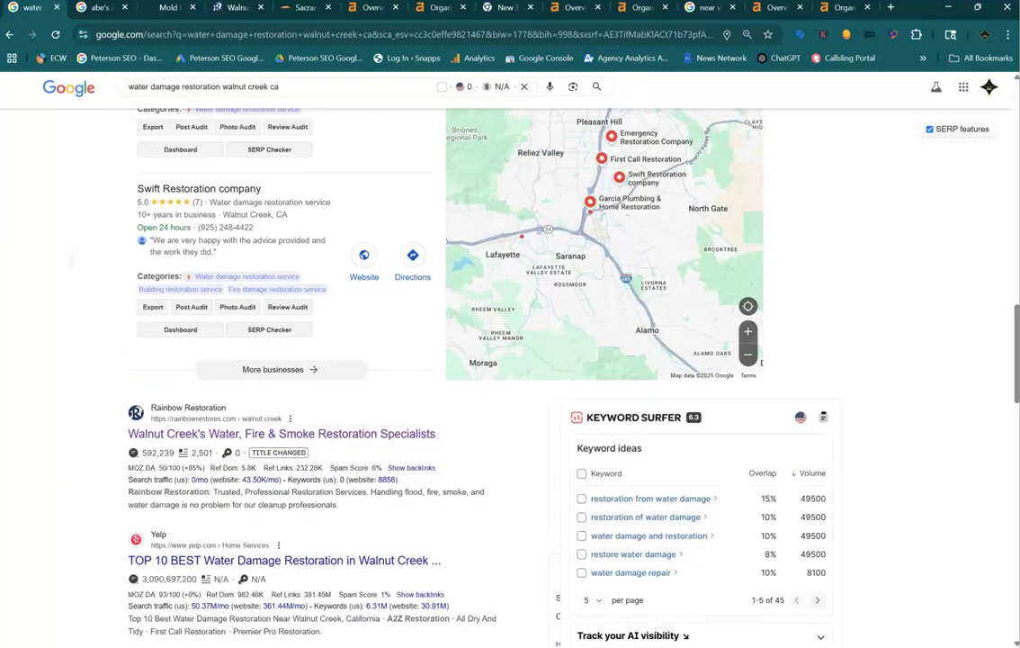
scroll(509, 360, "up", 10)
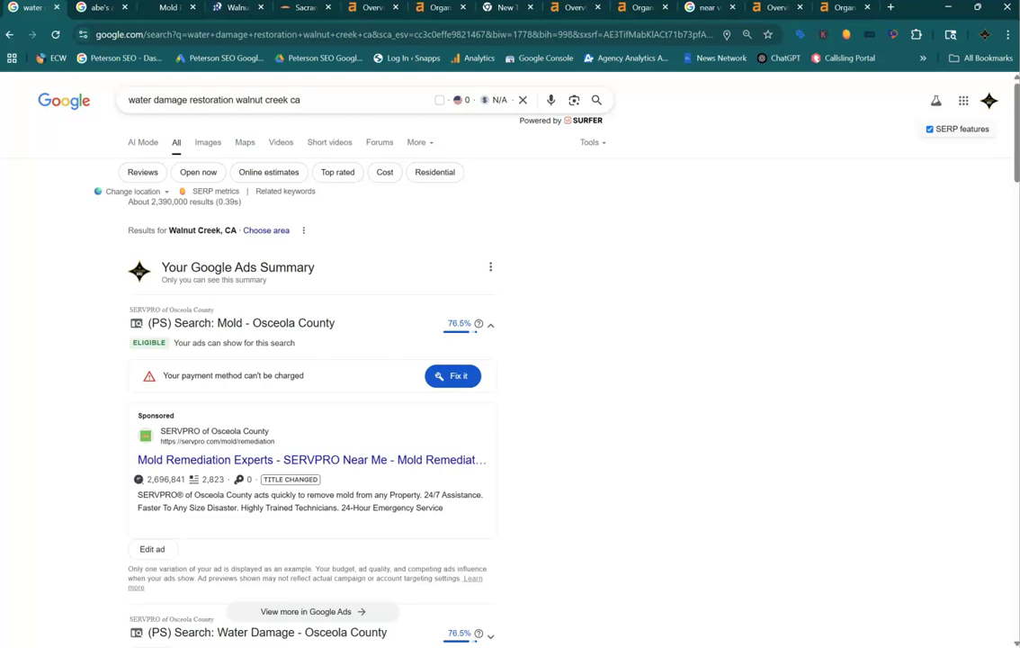
scroll(75, 261, "down", 5)
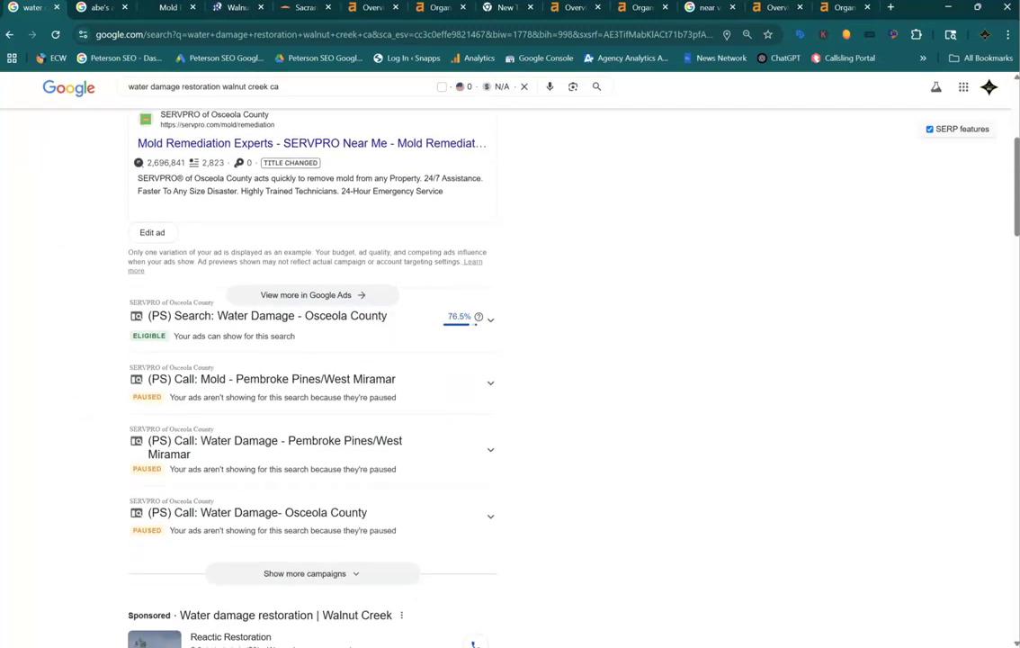
scroll(508, 360, "down", 4)
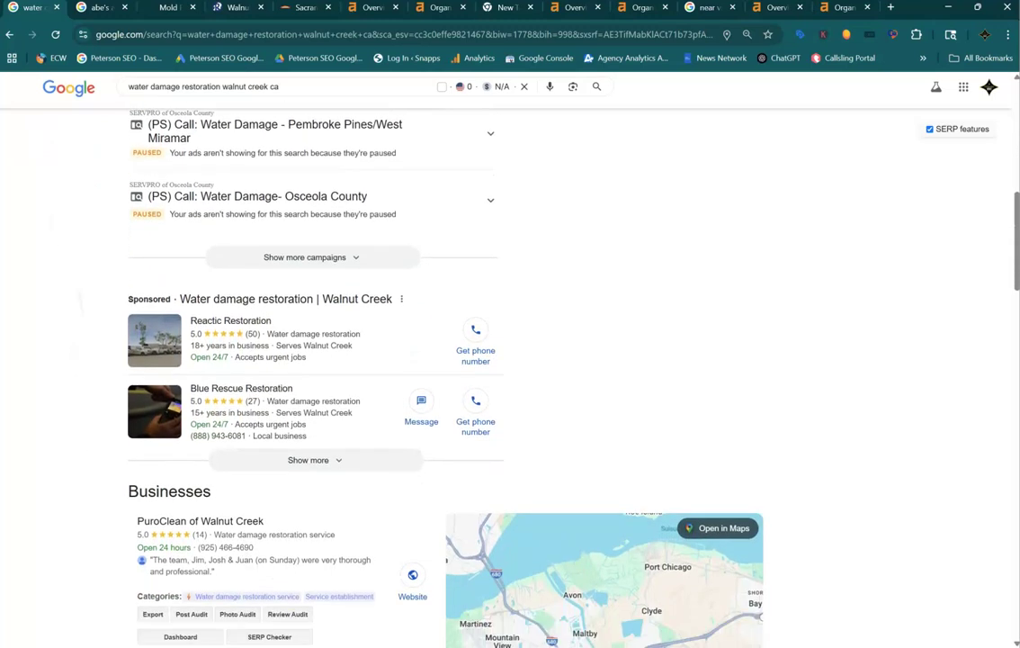
scroll(508, 360, "down", 2)
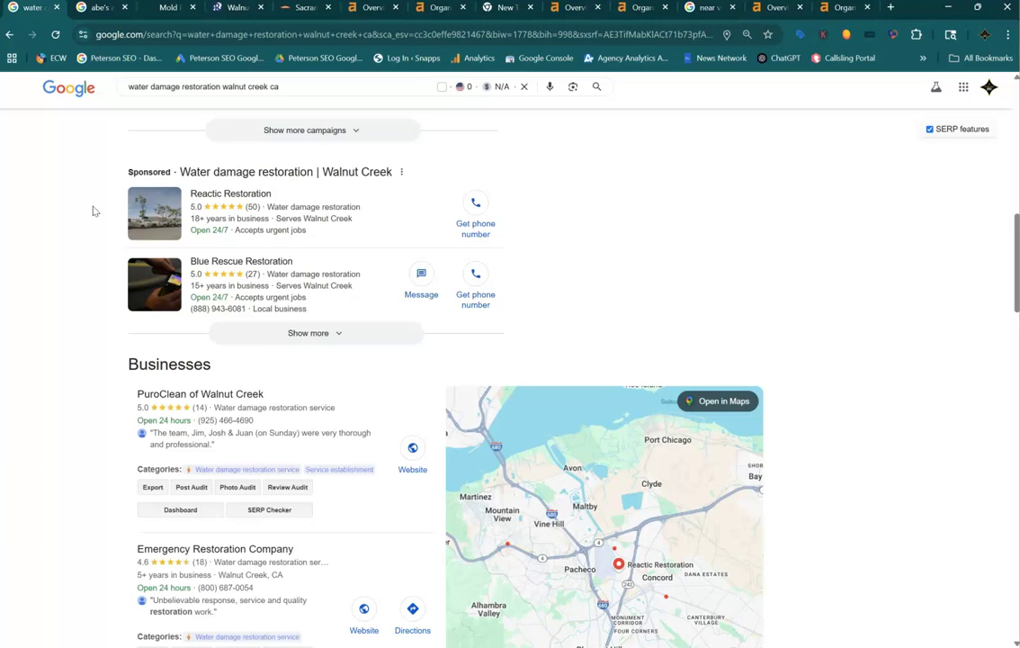
scroll(92, 211, "down", 5)
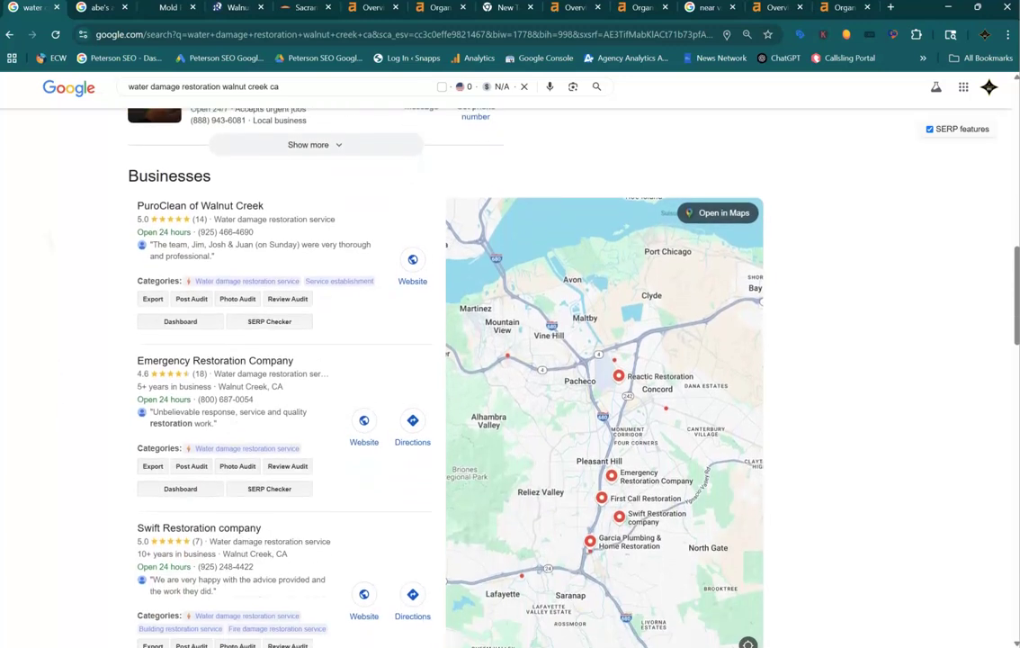
scroll(508, 360, "down", 1)
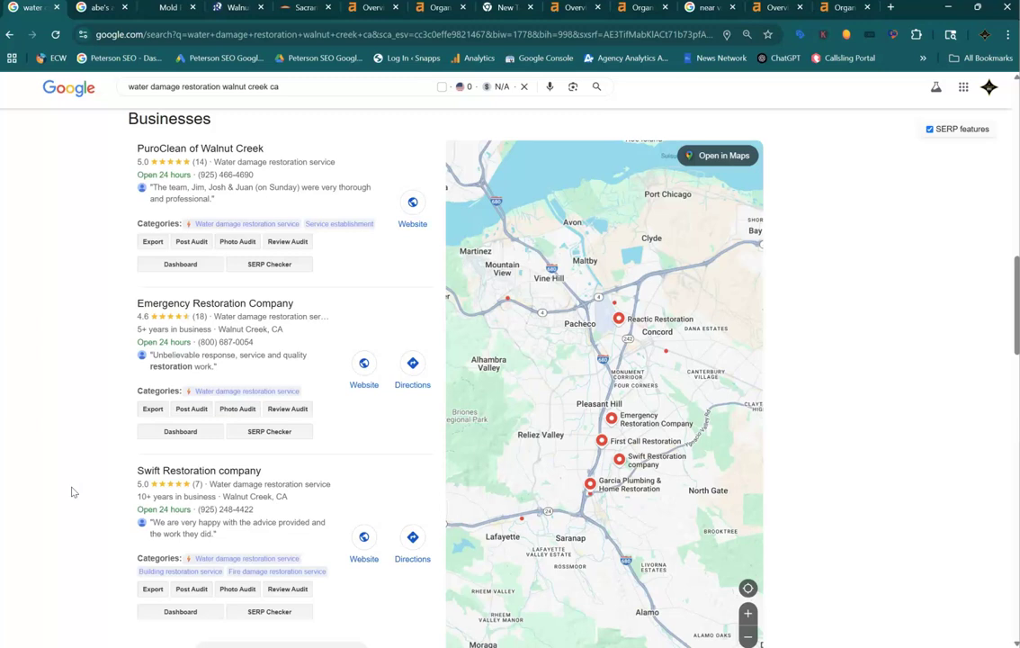
scroll(72, 492, "down", 4)
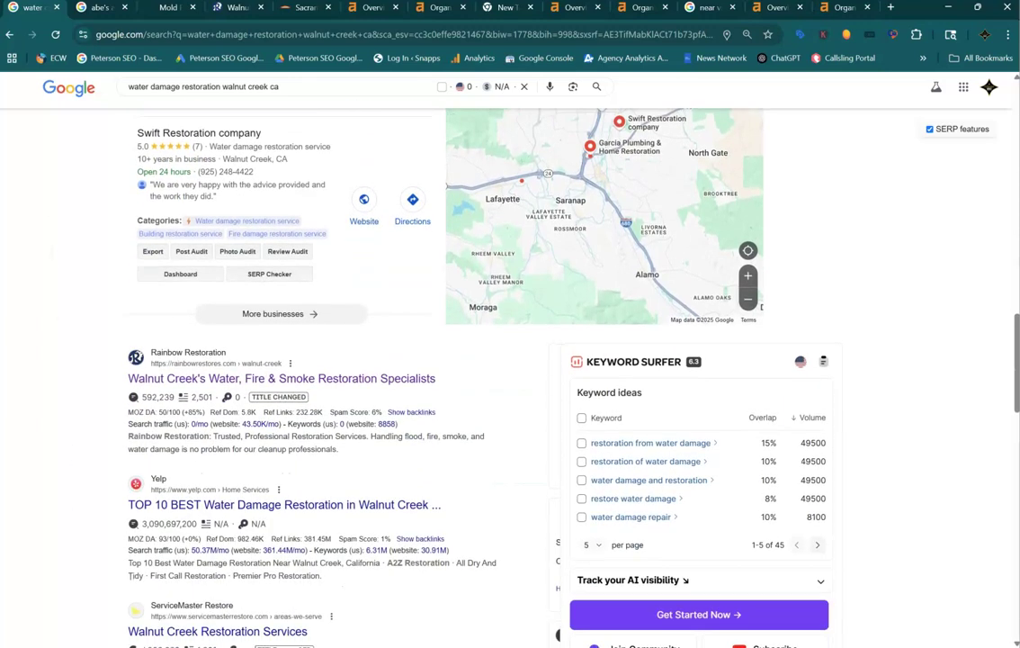
scroll(66, 407, "down", 2)
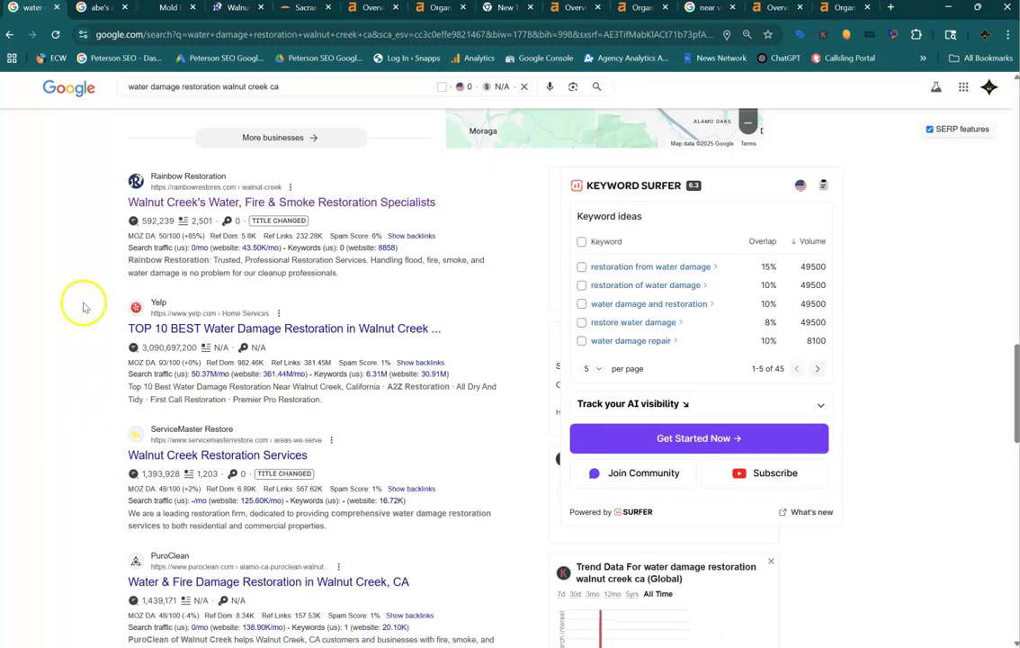
Review the Swift Restoration home page's hero, specialties, services and Trusted Bay Area Professionals copy.
left_click(158, 8)
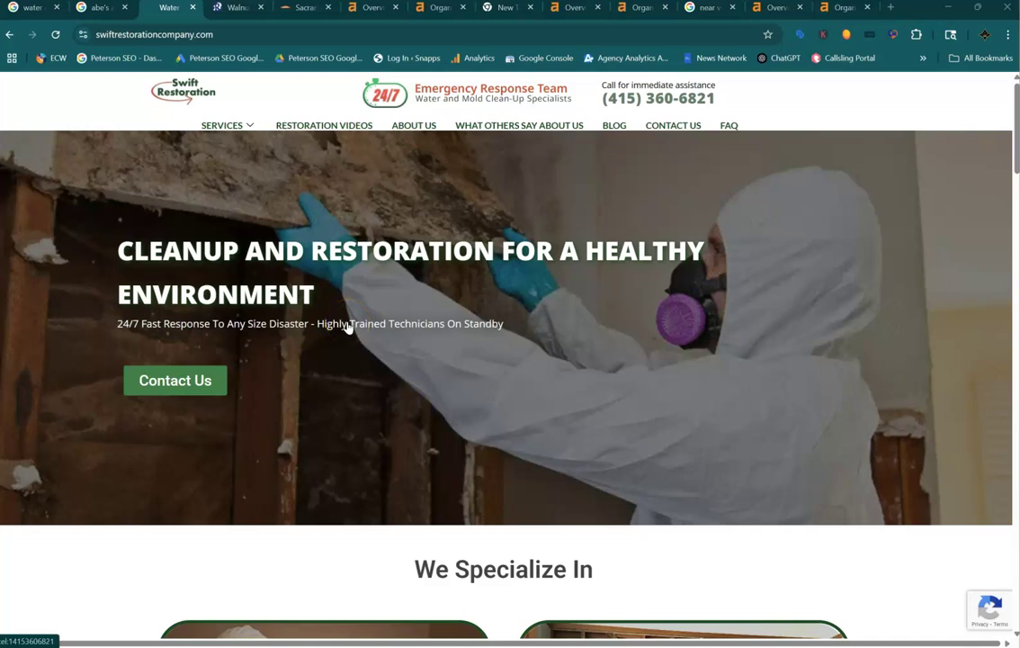
scroll(347, 326, "down", 3)
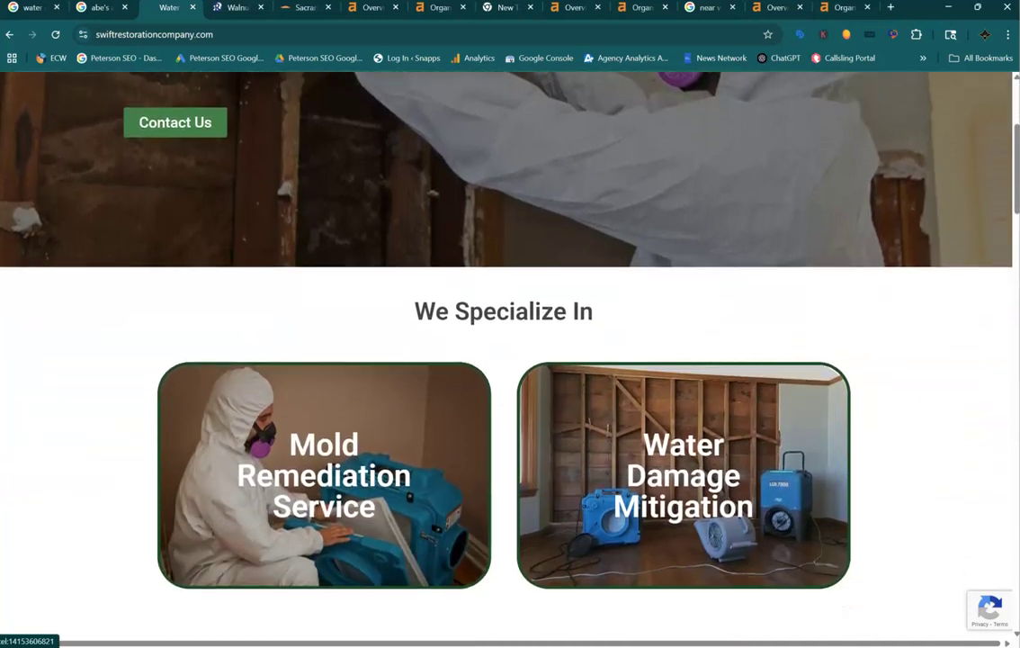
scroll(504, 359, "down", 3)
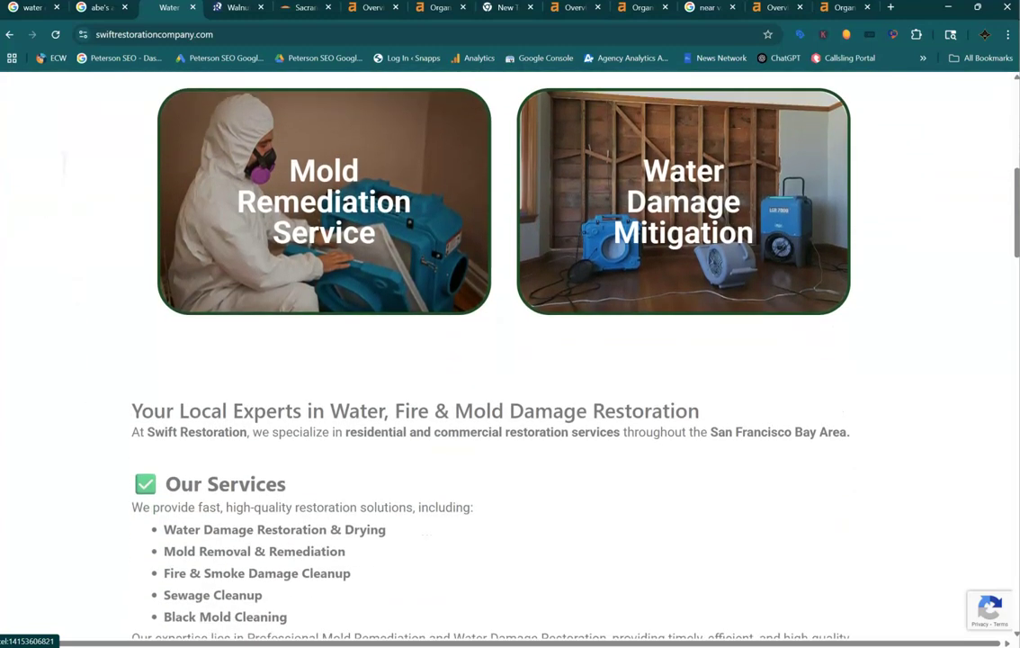
scroll(504, 360, "down", 1)
scroll(509, 359, "down", 3)
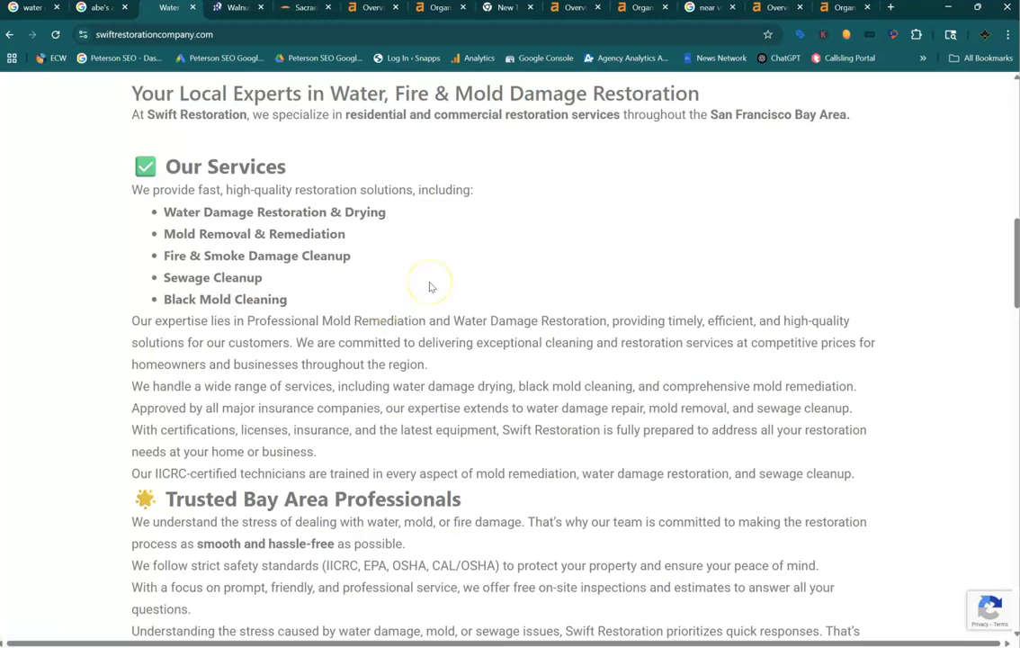
scroll(430, 286, "down", 3)
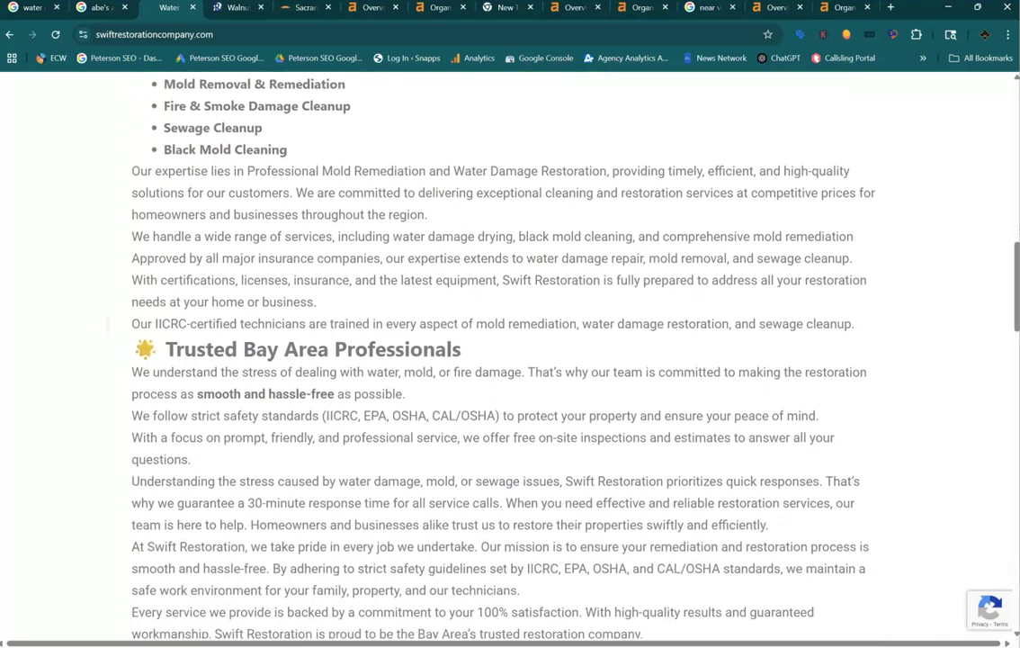
scroll(510, 360, "down", 3)
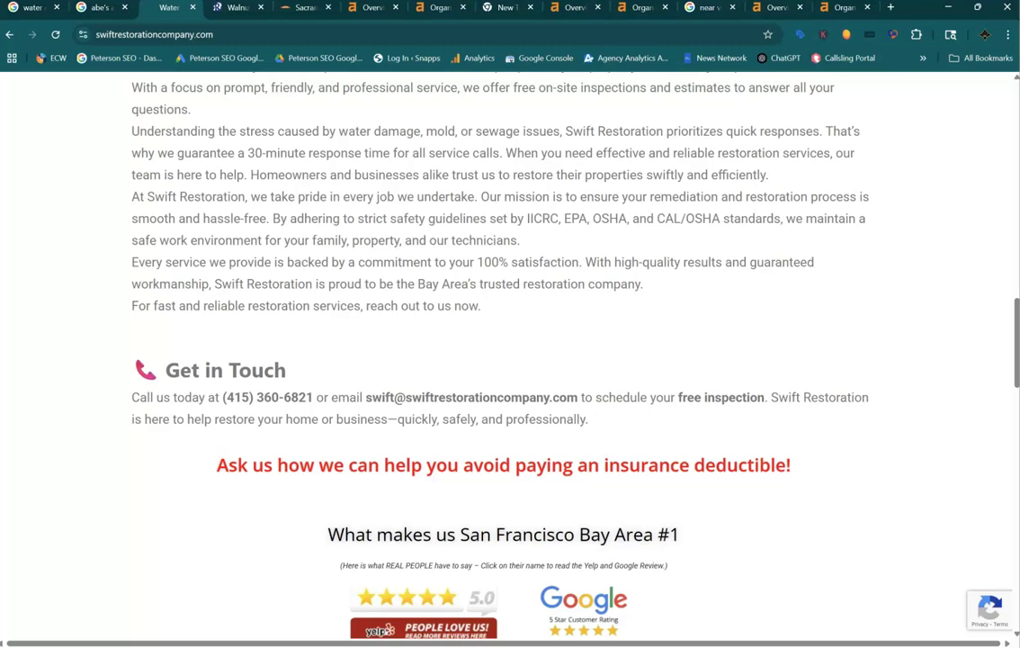
scroll(501, 360, "up", 2)
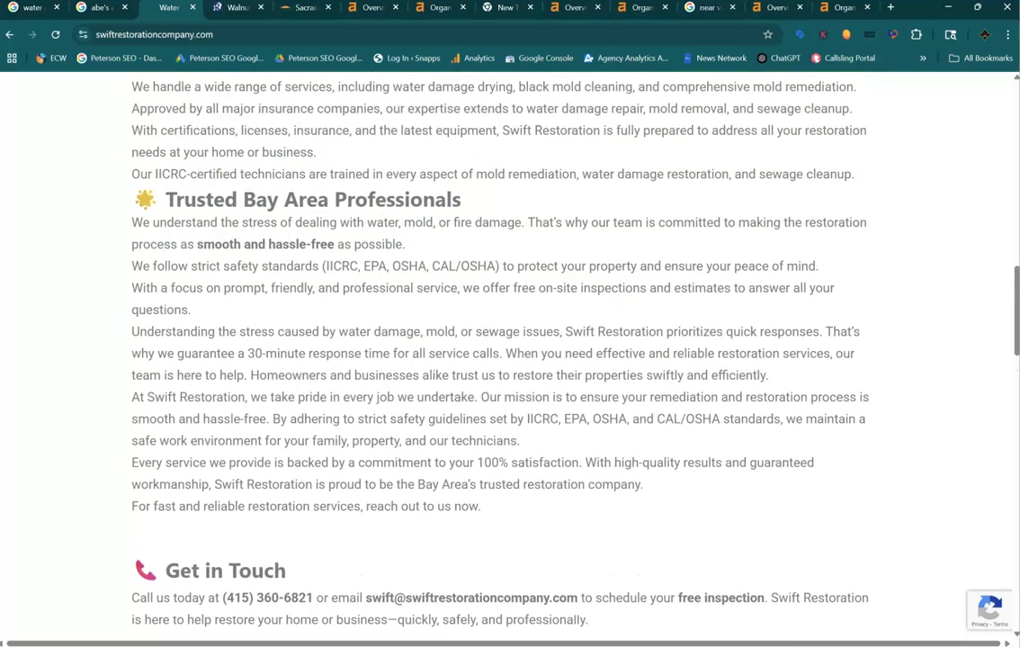
scroll(510, 360, "up", 4)
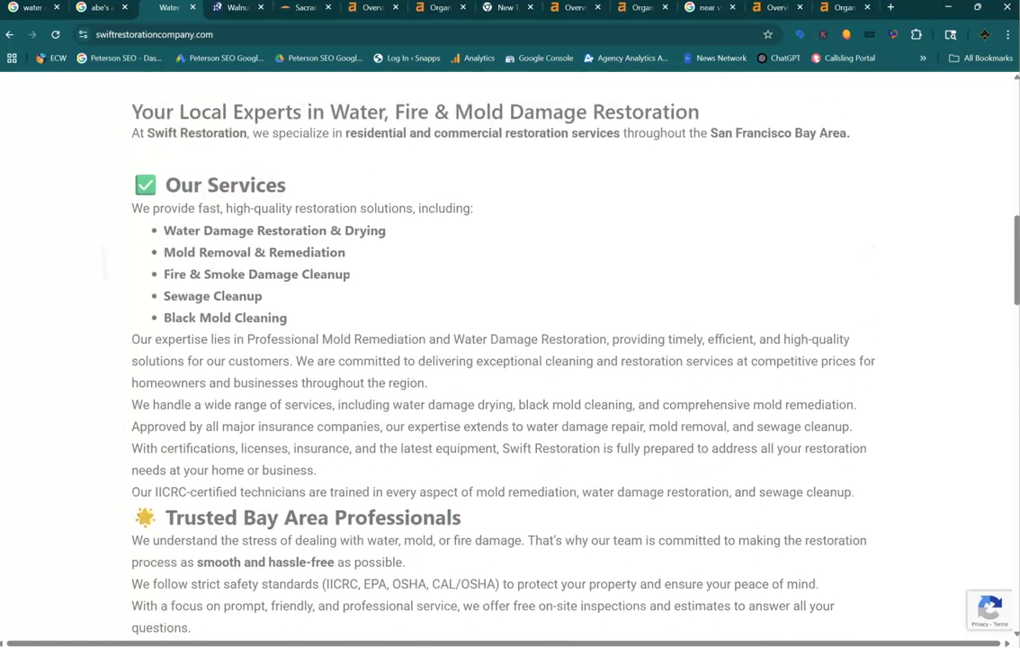
scroll(510, 360, "up", 1)
scroll(510, 359, "down", 1)
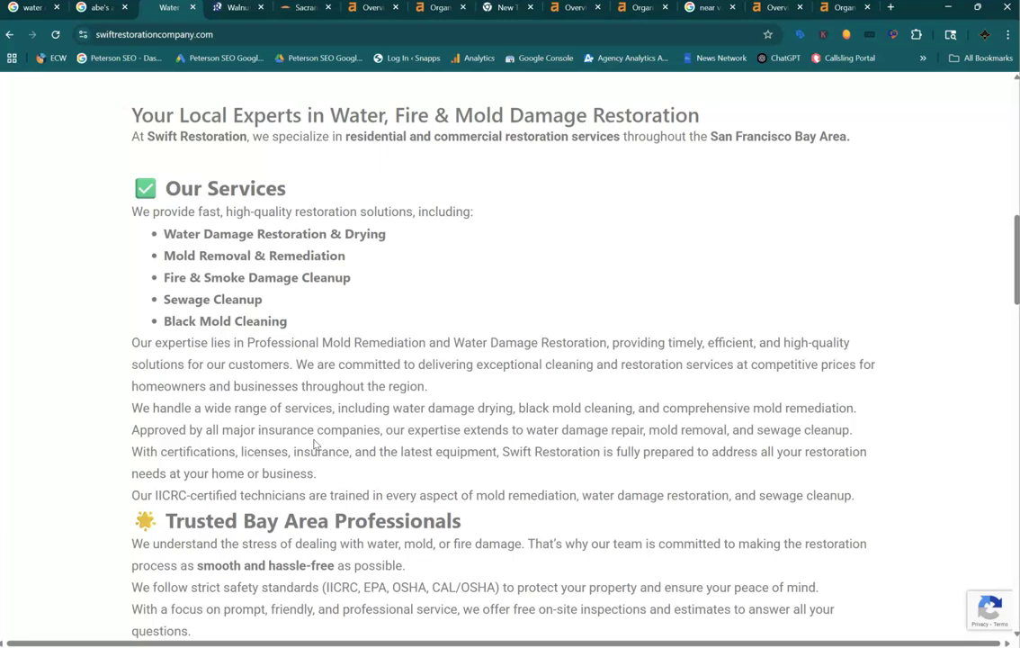
Examine the rest of the Swift Restoration home page, including the contact section, customer reviews and footer.
scroll(314, 444, "down", 6)
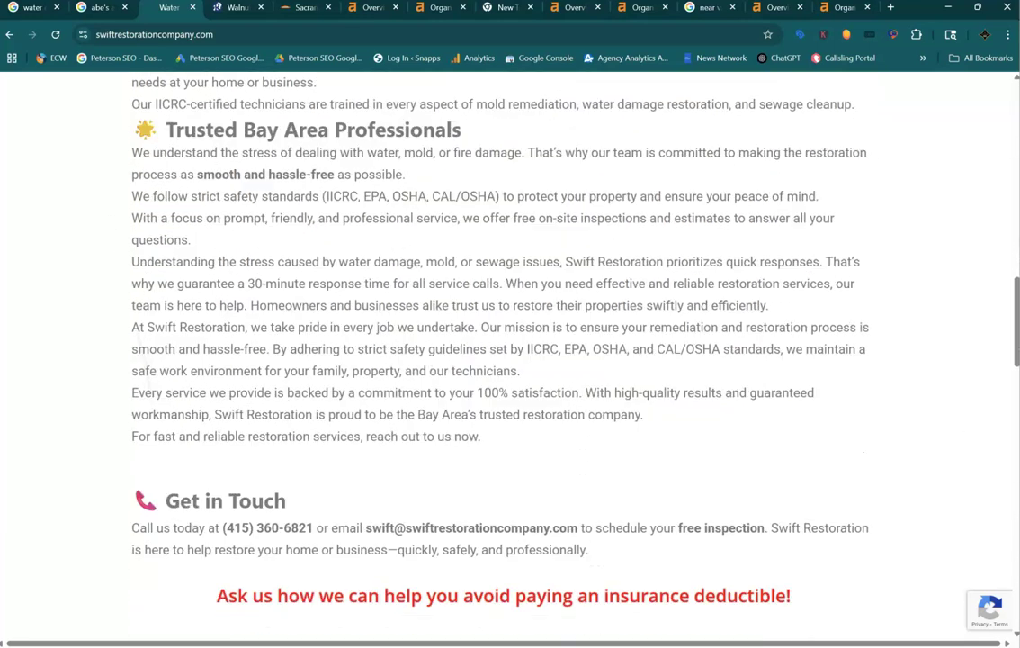
scroll(509, 359, "down", 2)
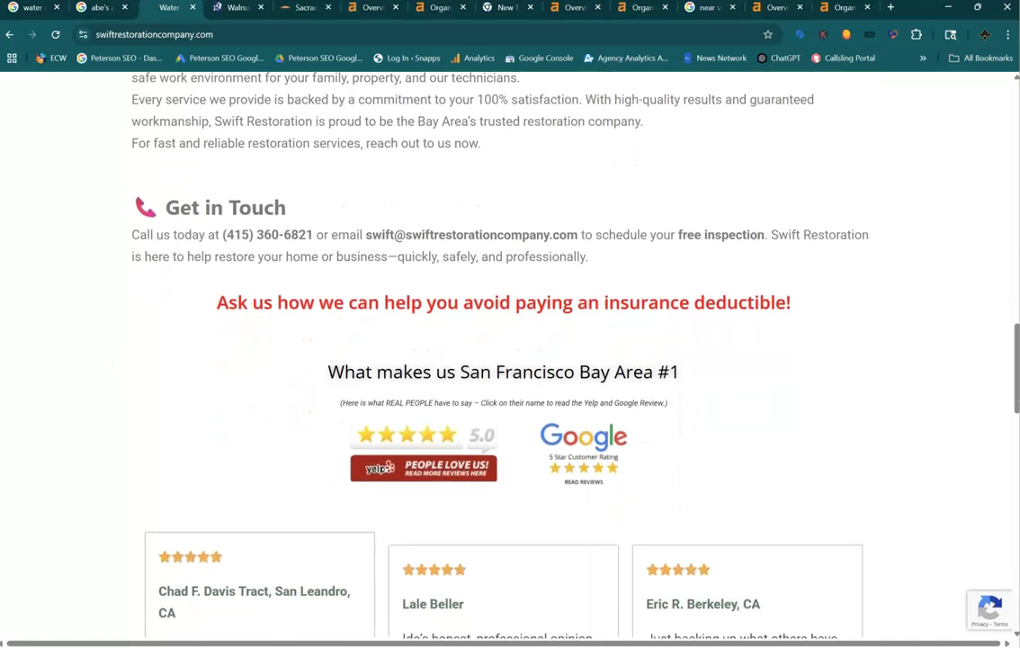
scroll(509, 360, "down", 6)
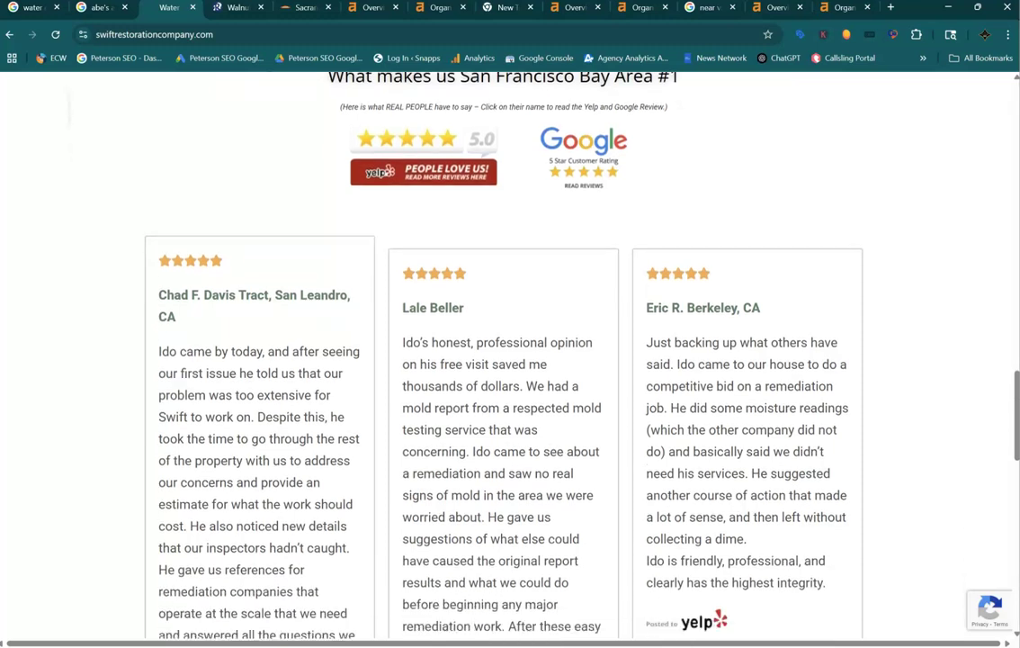
scroll(509, 360, "down", 4)
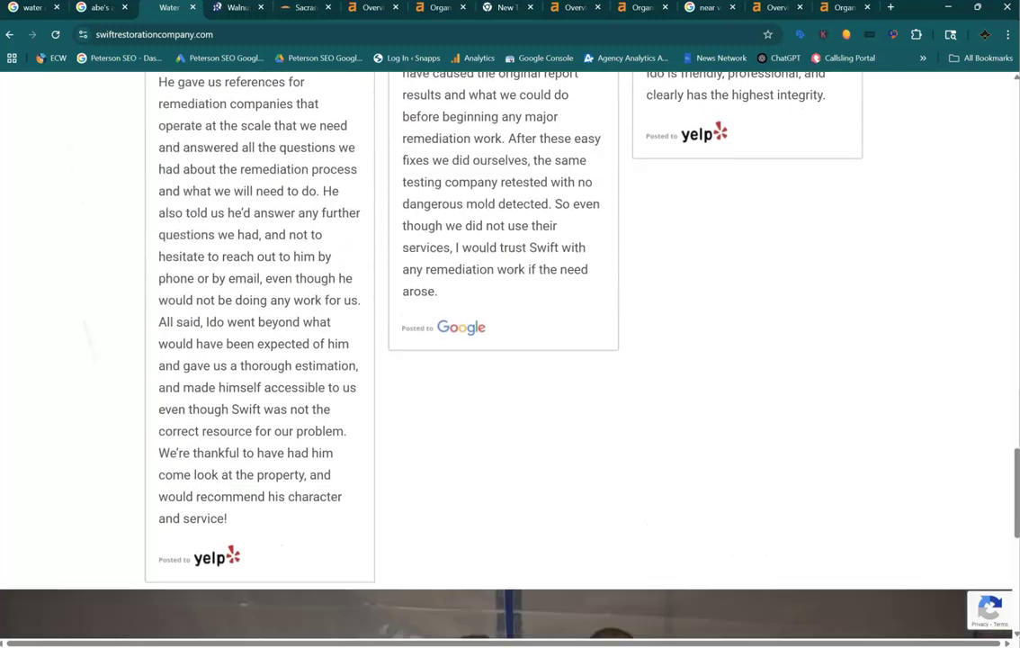
scroll(509, 360, "down", 4)
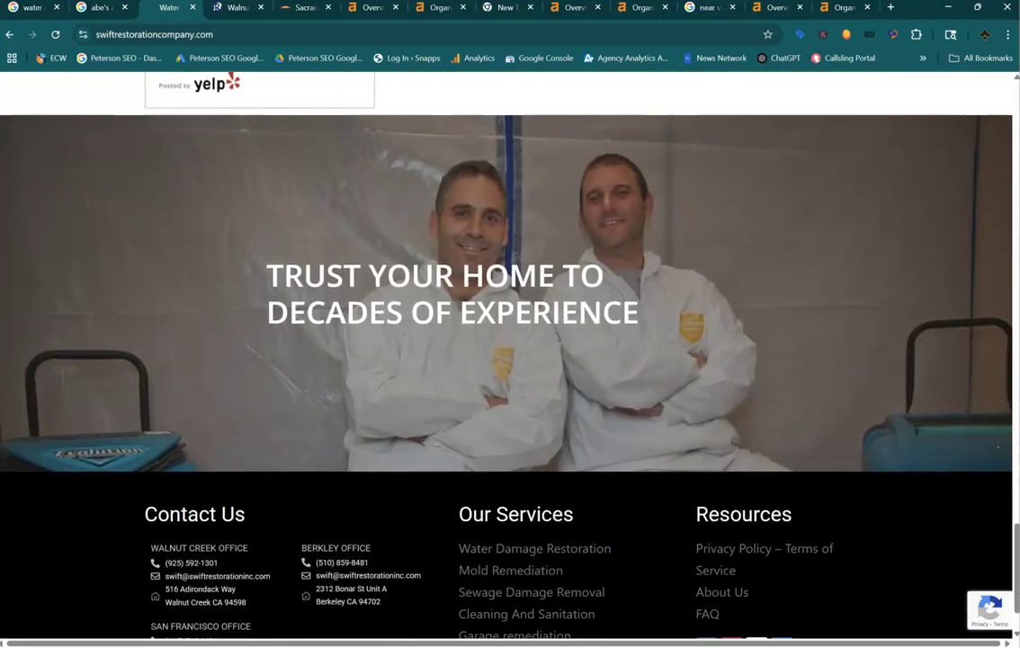
Return to the start of the Swift Restoration home page and check which service pages its Services navigation offers.
scroll(510, 360, "up", 8)
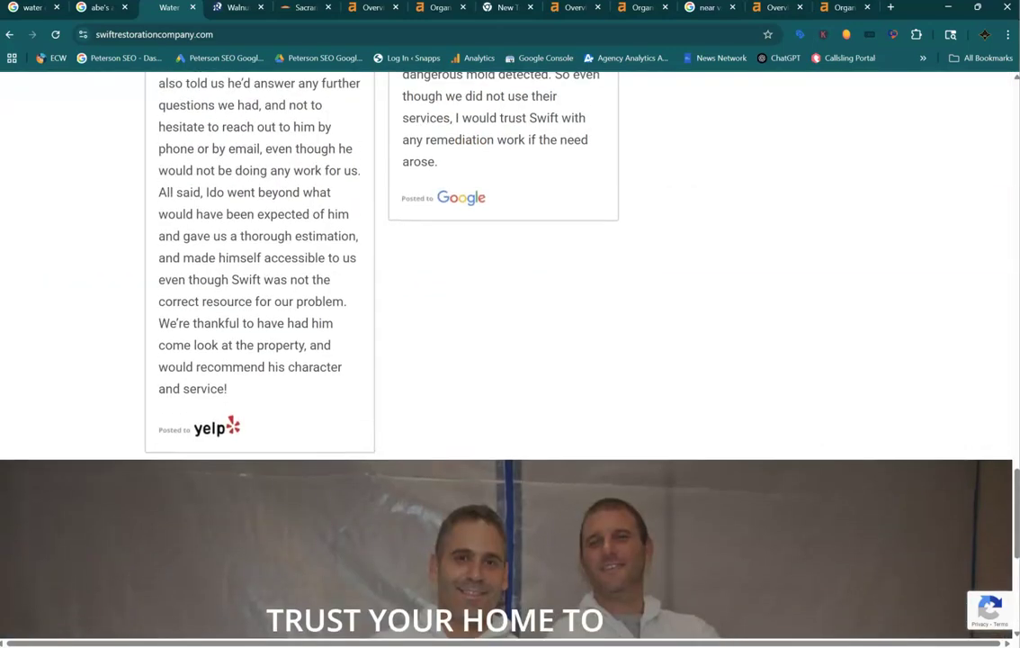
scroll(509, 360, "up", 9)
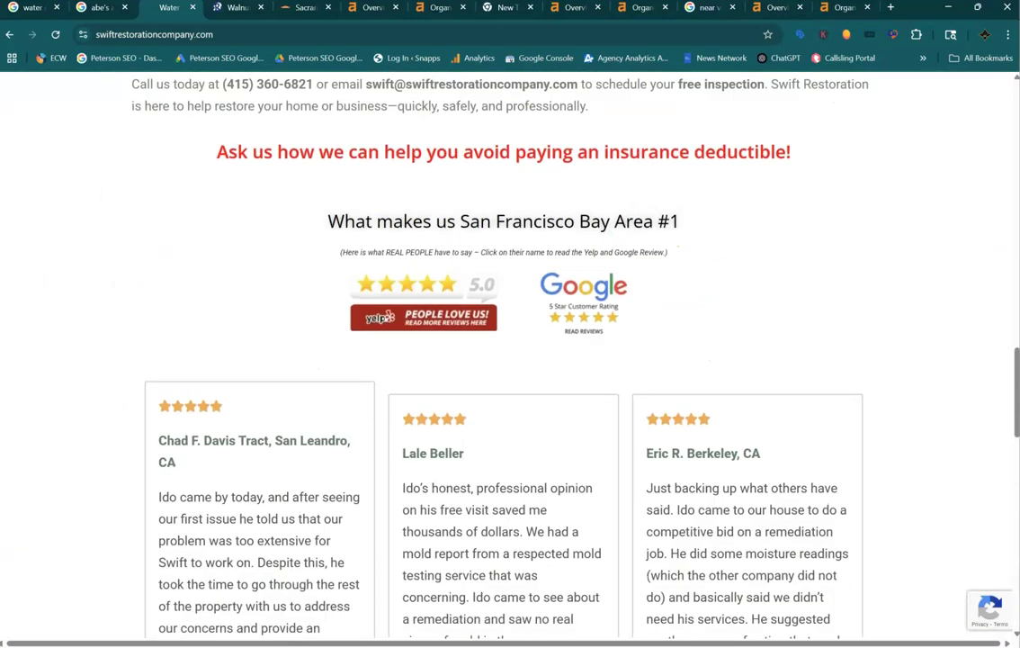
scroll(510, 360, "up", 7)
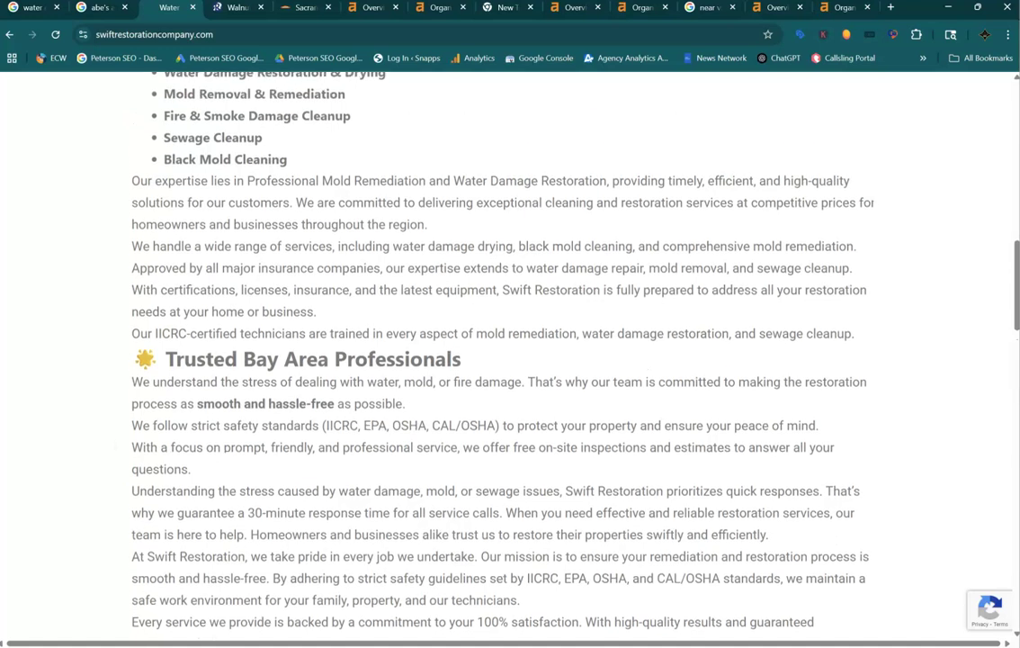
scroll(509, 360, "up", 4)
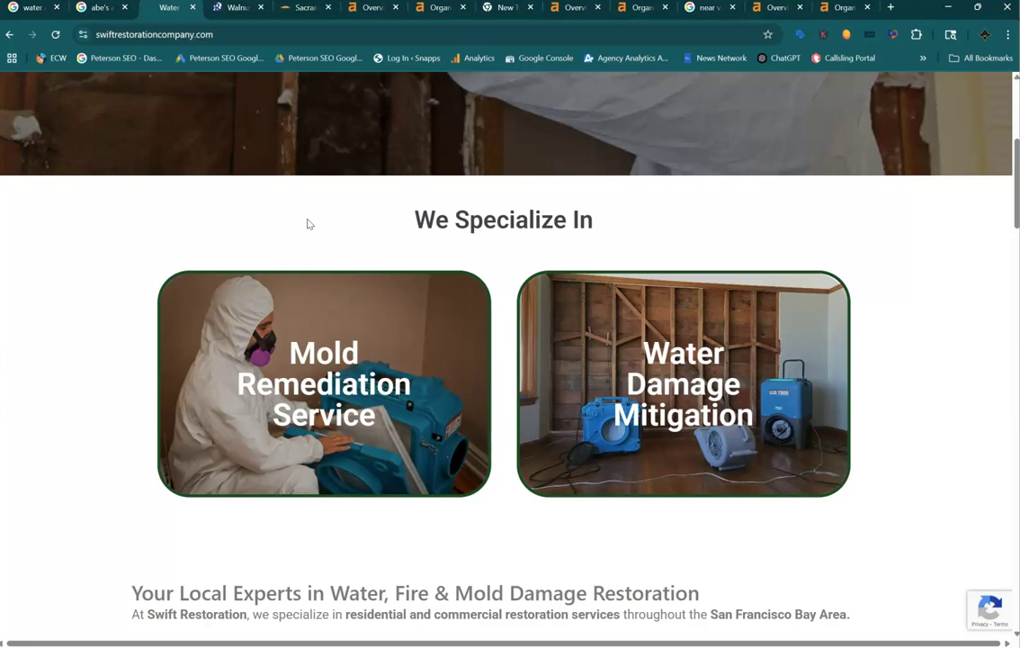
scroll(307, 224, "up", 4)
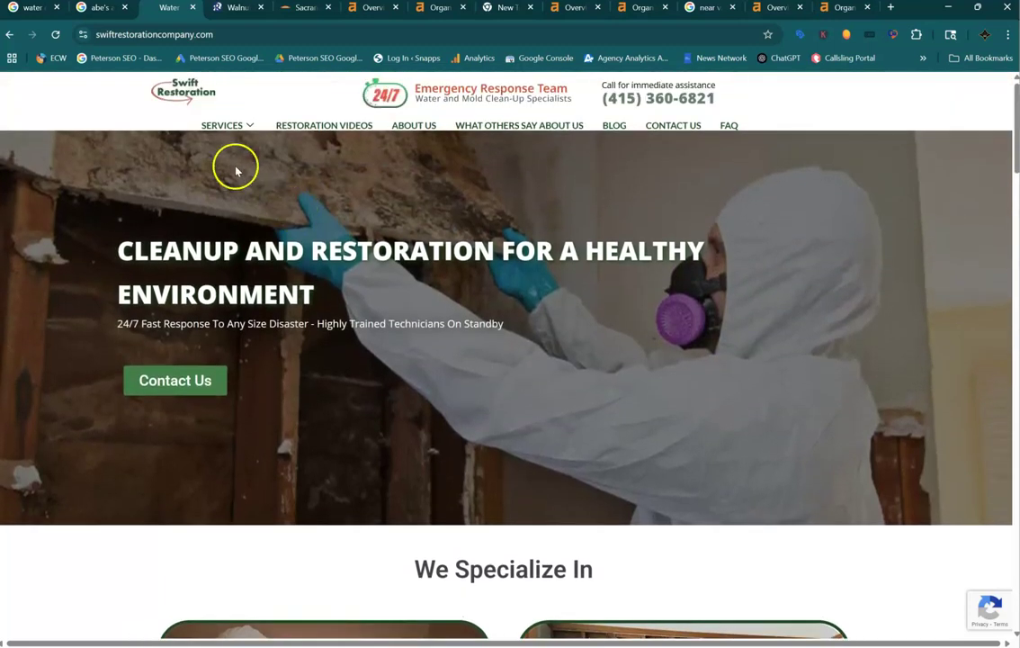
mouse_move(242, 125)
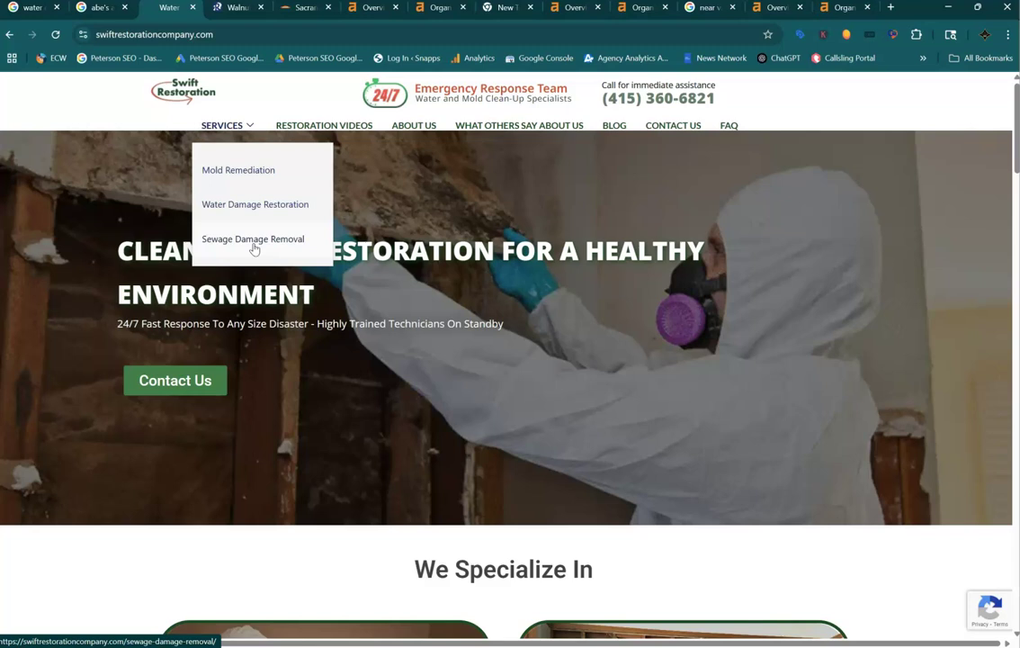
left_click(259, 197)
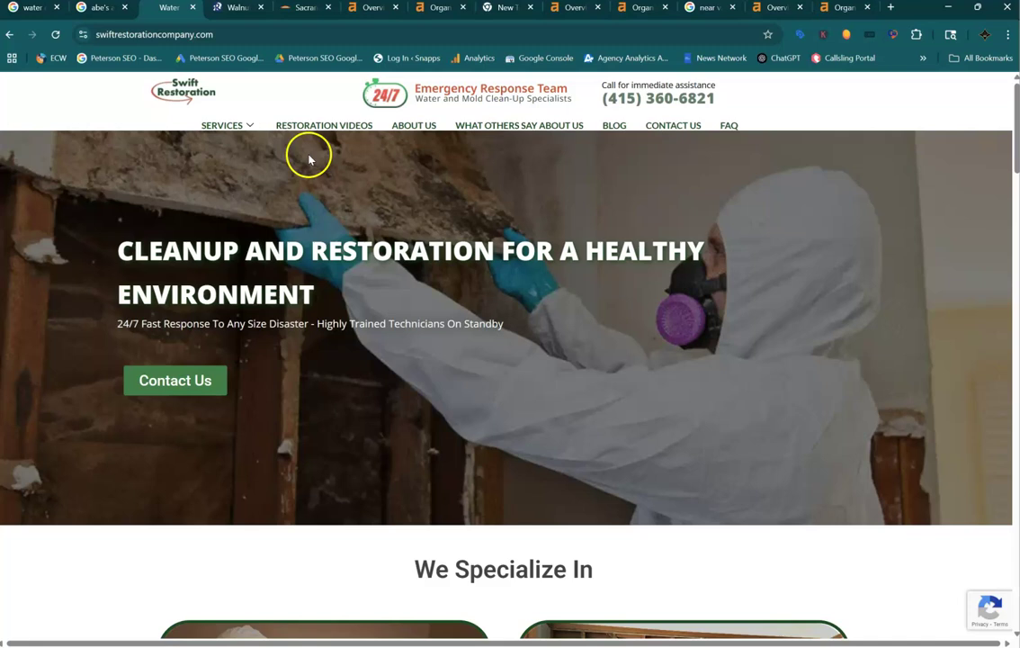
Review the Rainbow Restoration of Walnut Creek page's hero, restoration services introduction and service cards from Fire Damage to Reconstruction.
left_click(231, 11)
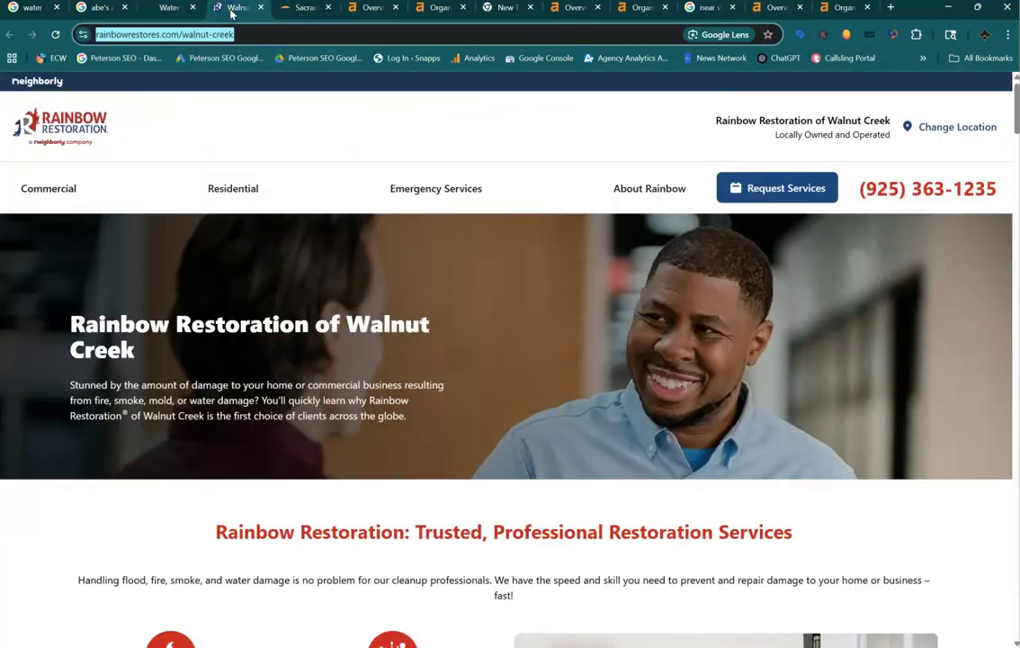
left_click(237, 142)
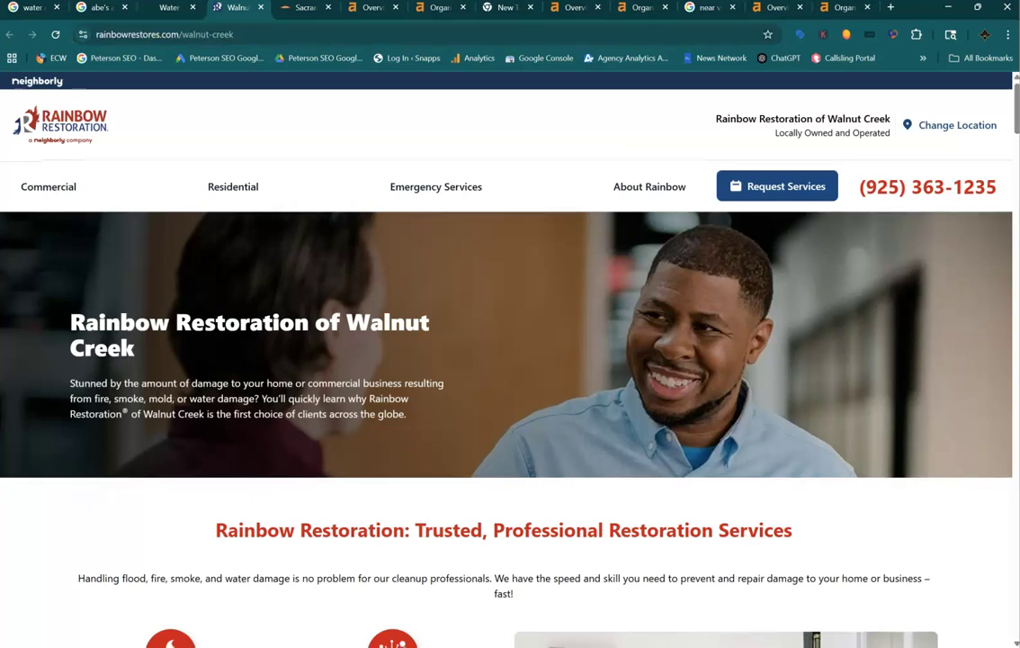
scroll(236, 141, "down", 3)
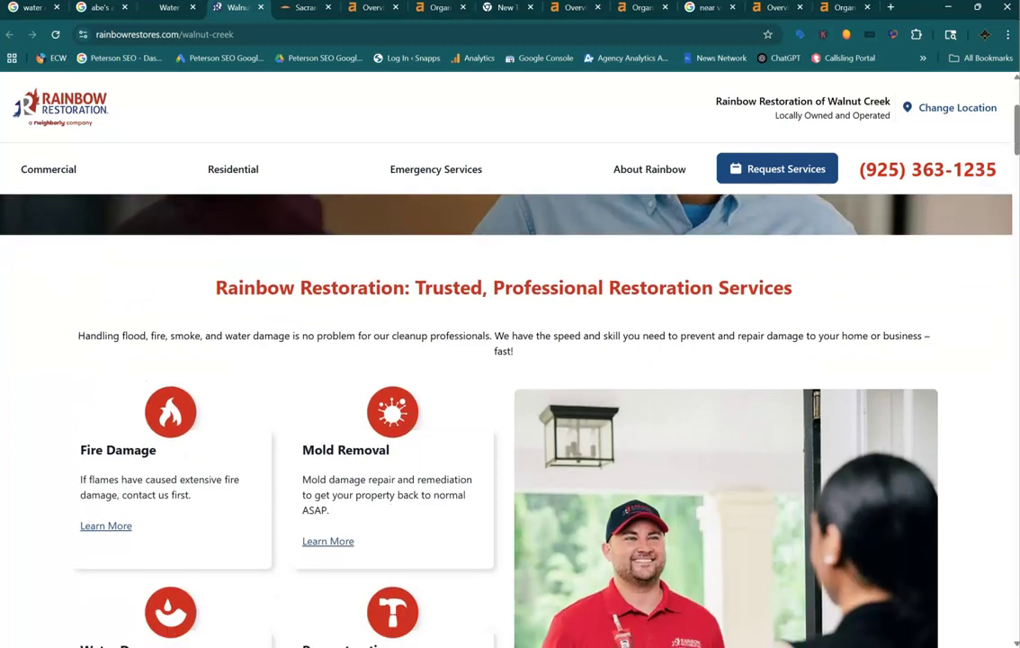
scroll(449, 372, "down", 3)
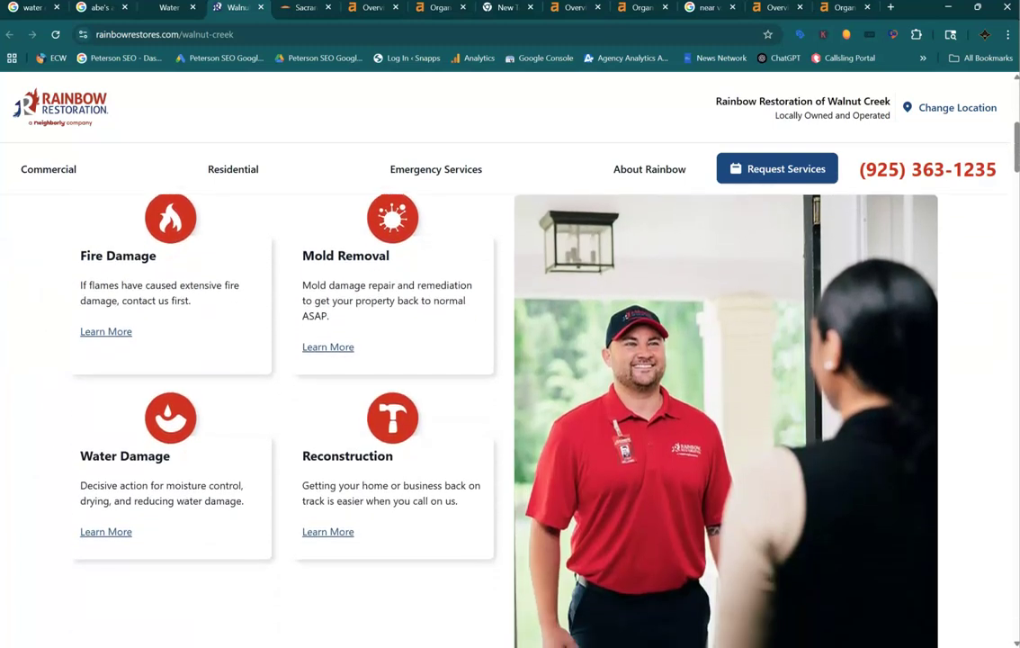
scroll(450, 378, "down", 1)
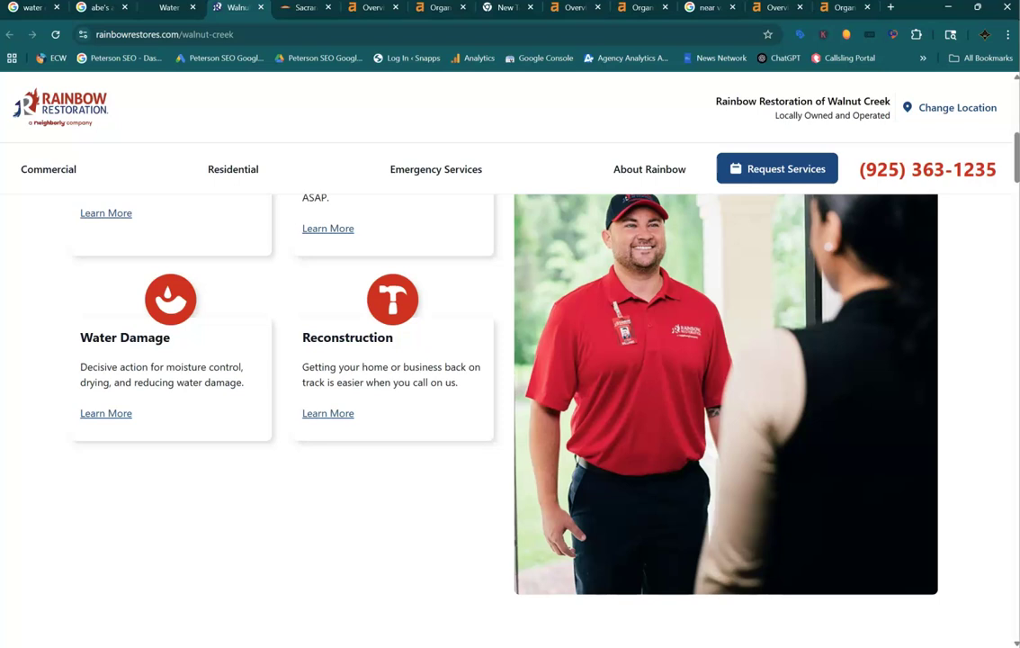
scroll(450, 378, "down", 1)
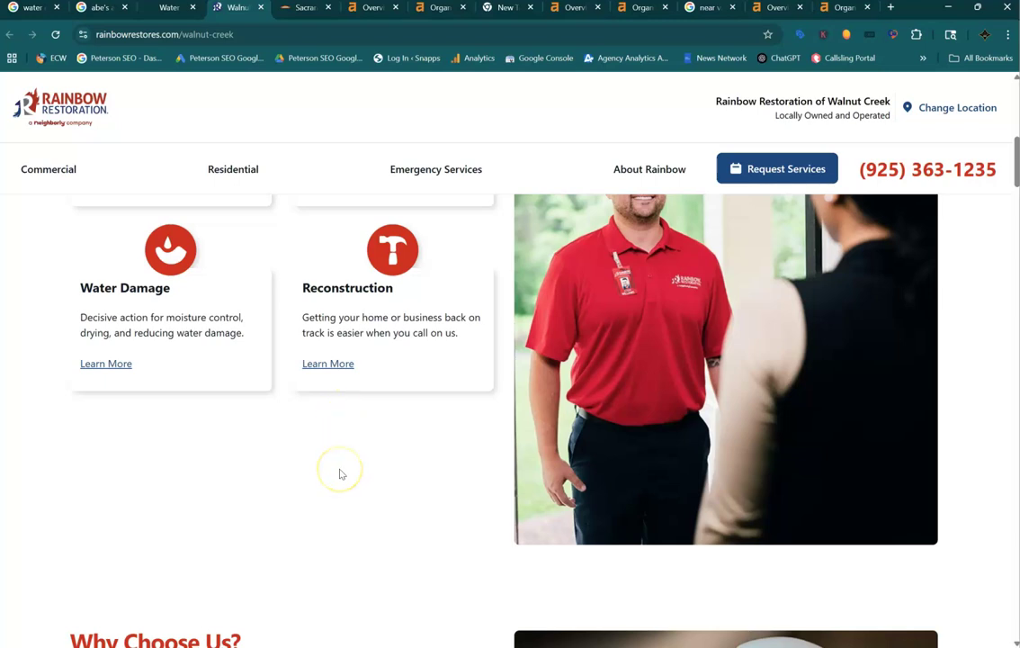
Examine the Why Choose Us section and the Cities We Service list on the Rainbow Restoration of Walnut Creek page.
scroll(337, 470, "down", 3)
scroll(504, 396, "down", 1)
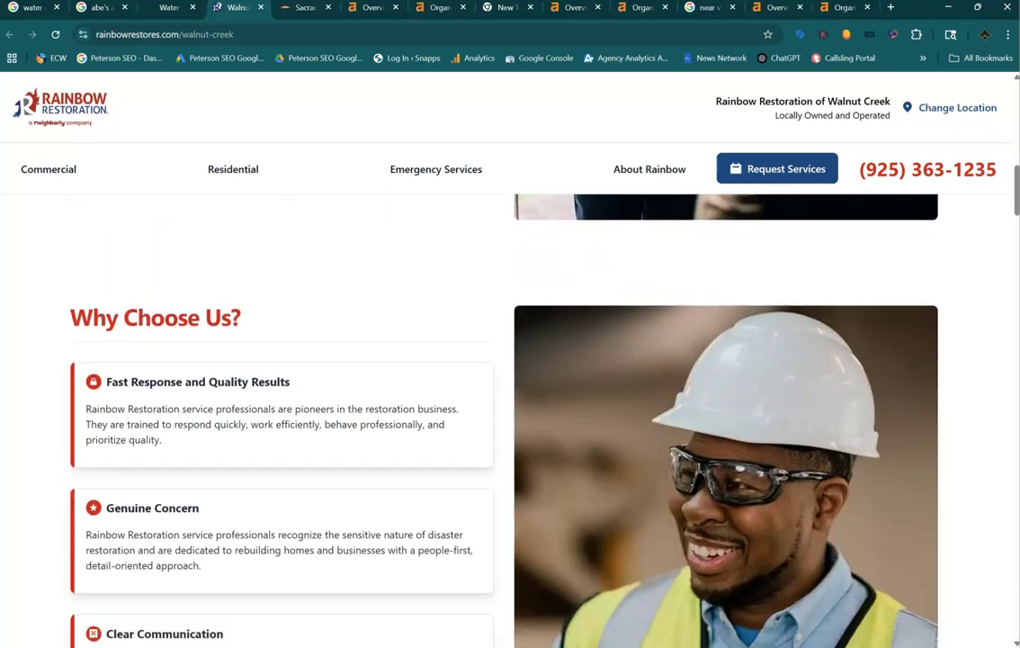
scroll(504, 396, "down", 2)
scroll(504, 396, "down", 3)
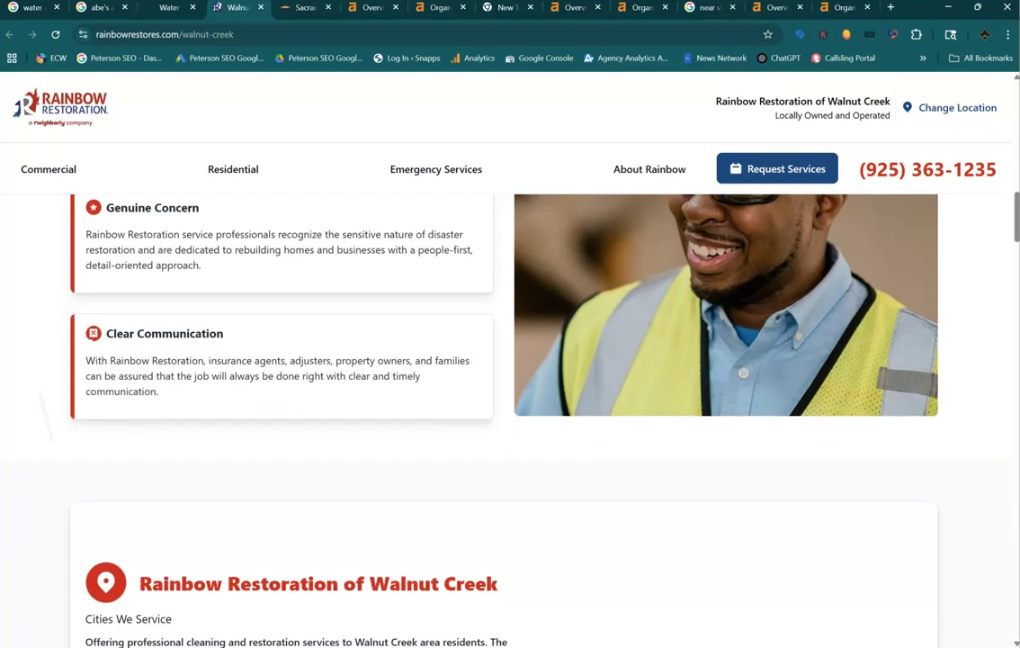
scroll(504, 396, "down", 2)
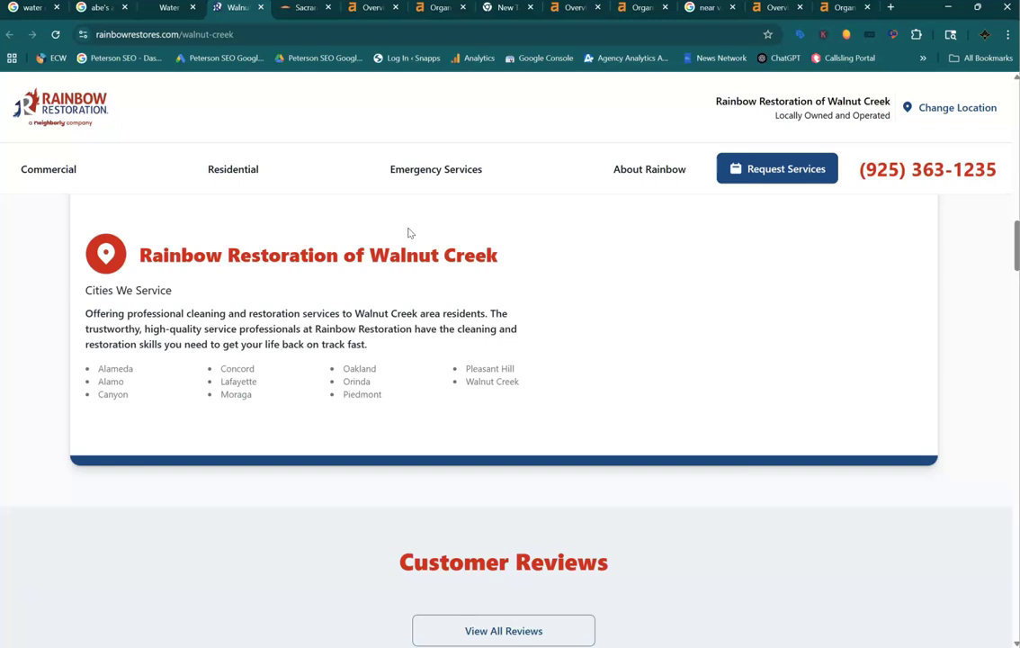
Compare the Ahrefs overview and organic keywords of swiftrestorationcompany.com with those of rainbowrestores.com/walnut-creek.
left_click(363, 17)
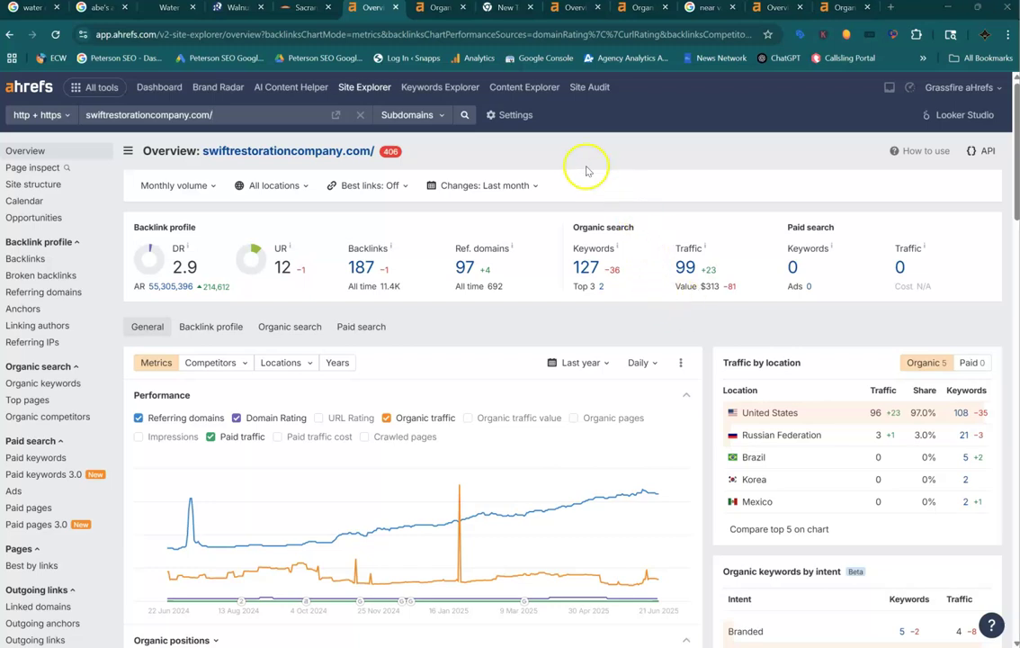
left_click(434, 9)
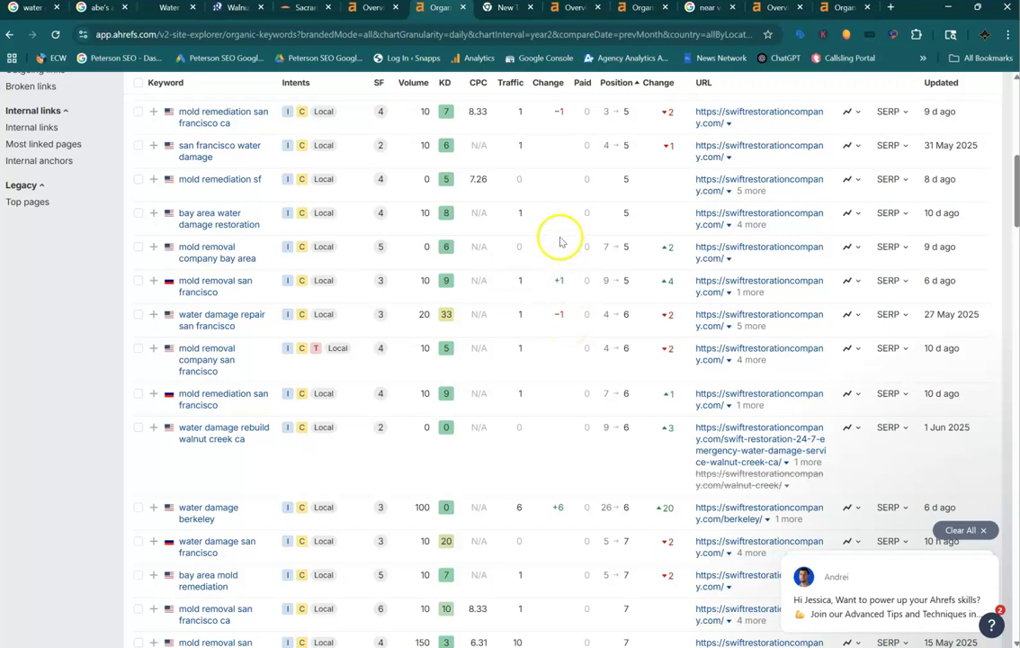
left_click(569, 11)
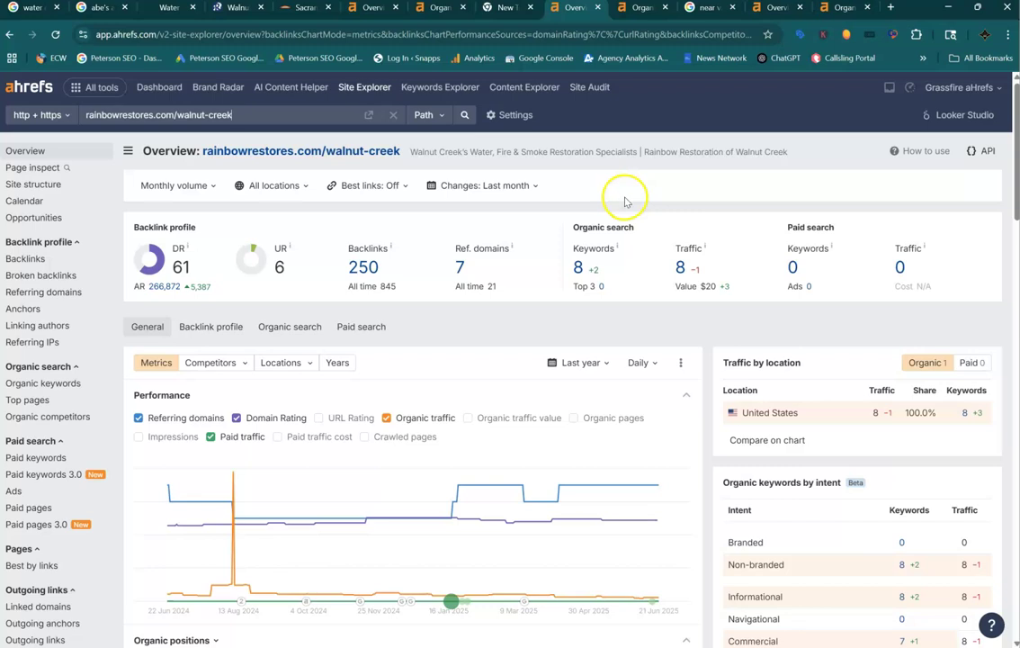
left_click(637, 17)
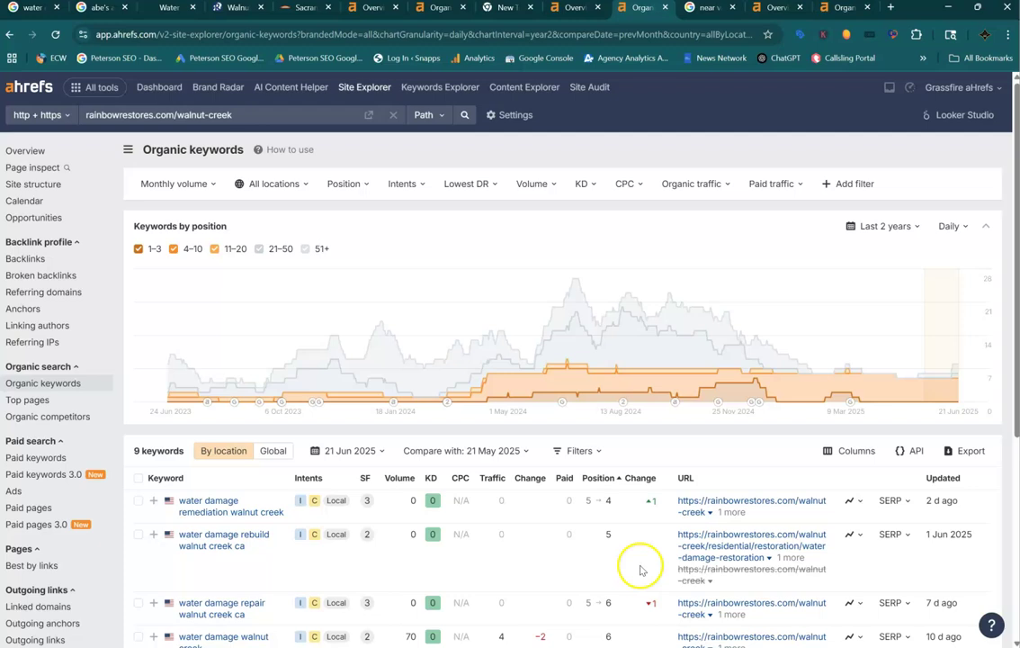
scroll(640, 566, "down", 2)
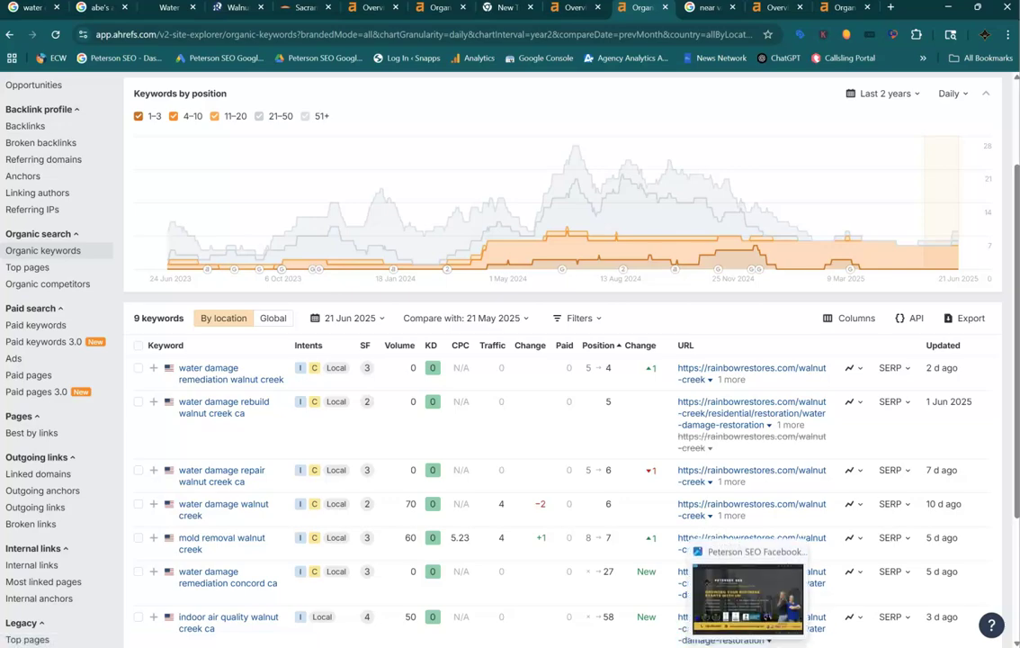
Switch to the image viewer showing the Peterson SEO Facebook Cover picture.
left_click(749, 598)
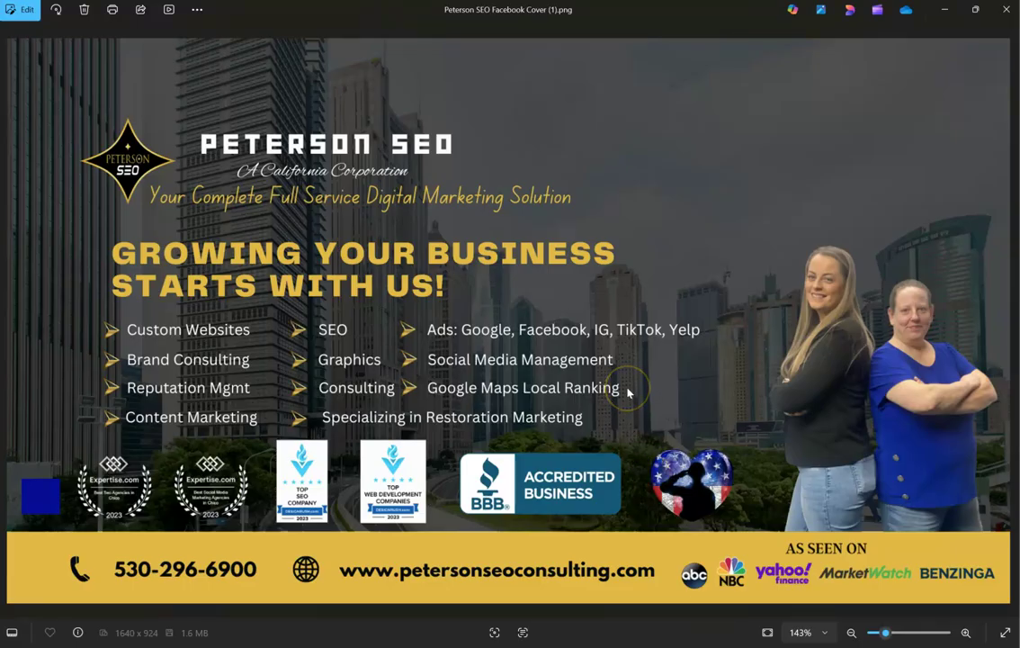